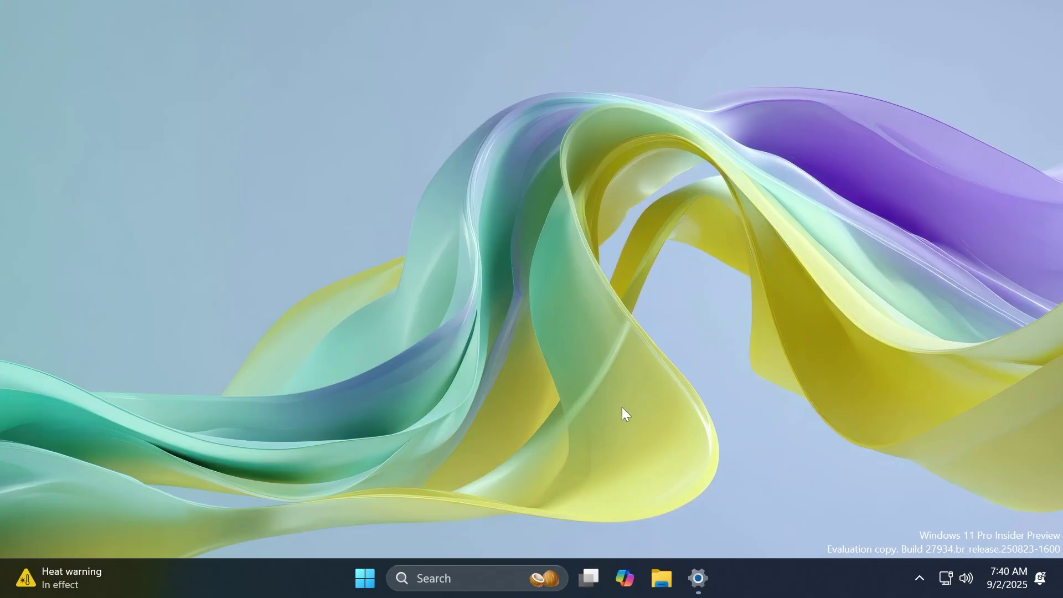
Restore Settings on System > About, showing Windows 11 Pro Dev, OS build 27934.1.
{"action": "left_click", "coordinate": [698, 579]}
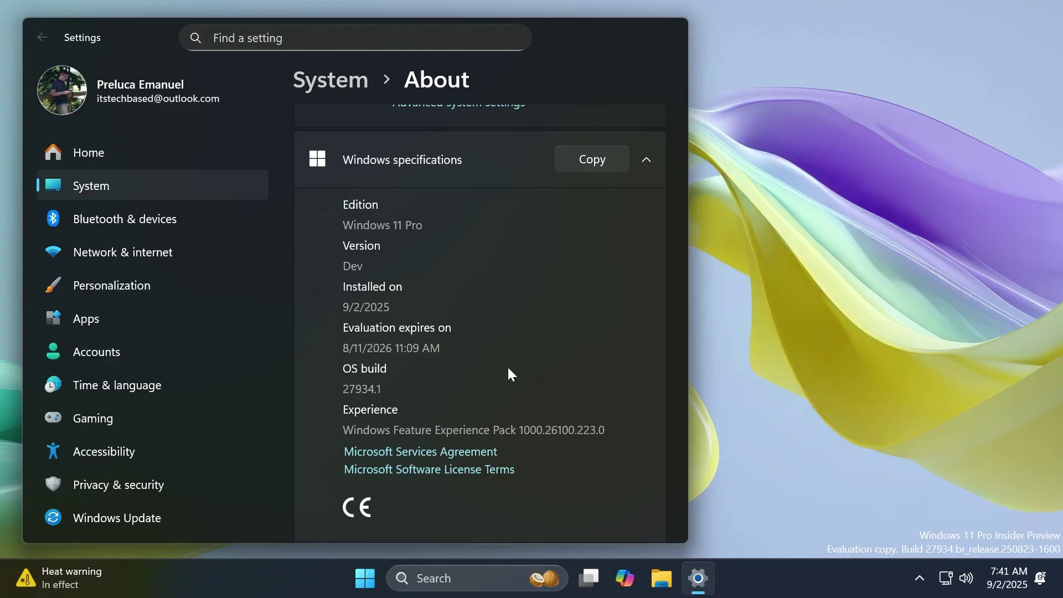
Close Settings to reveal the desktop with the build 27934 watermark.
{"action": "left_click", "coordinate": [669, 28]}
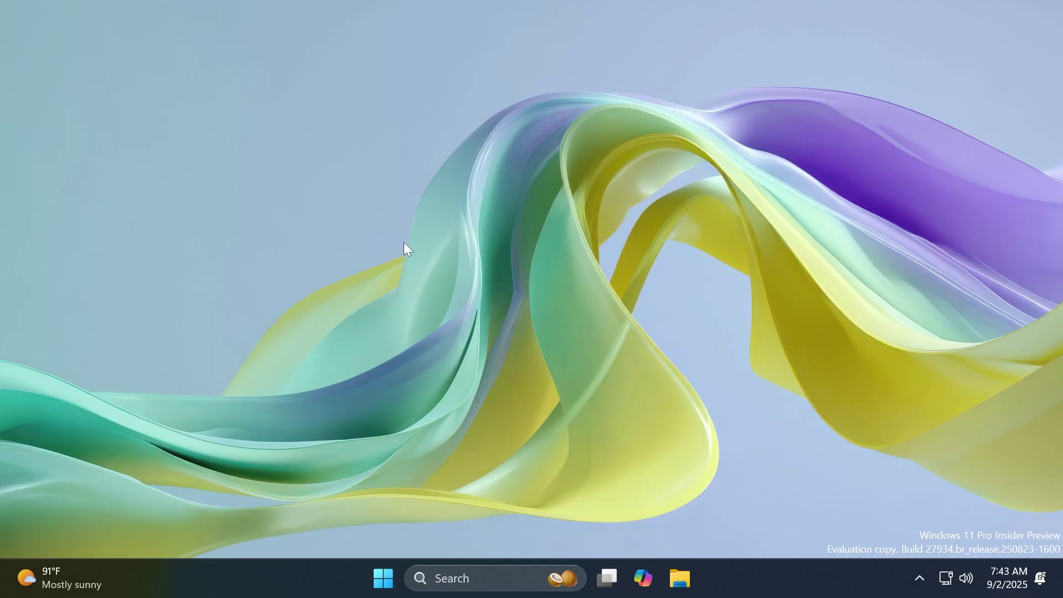
Reopen Settings and go to System > Storage > Temporary files to start its scan.
{"action": "key", "text": "super+i"}
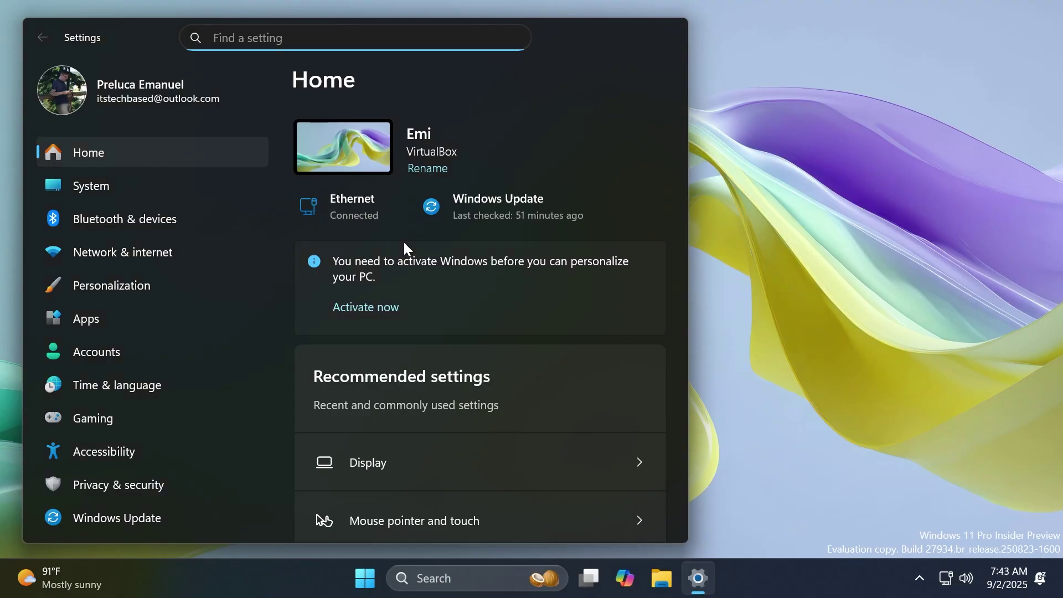
{"action": "left_click", "coordinate": [157, 197]}
{"action": "left_click", "coordinate": [456, 278]}
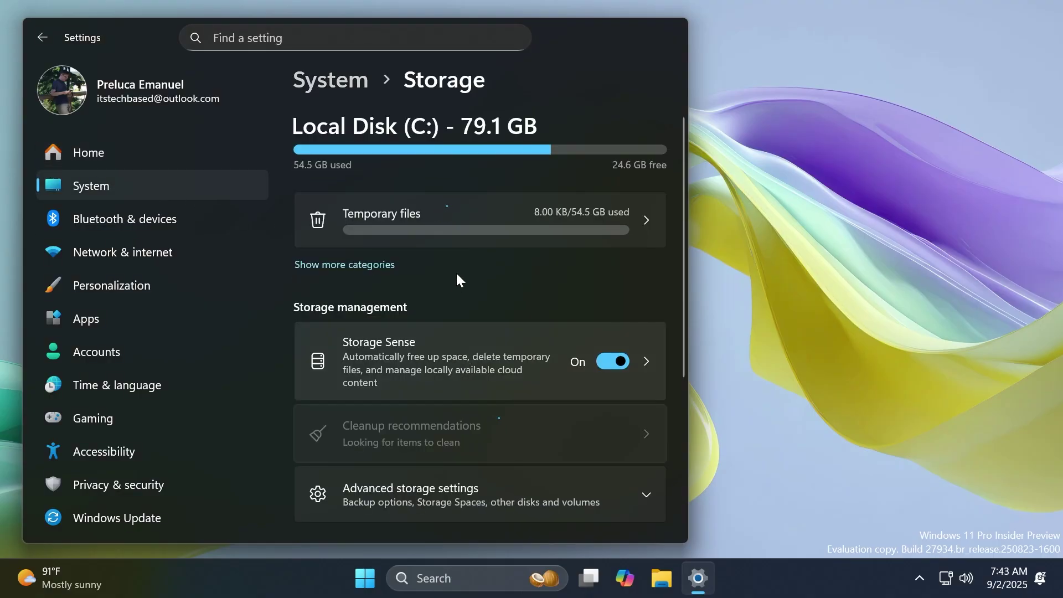
{"action": "left_click", "coordinate": [459, 225]}
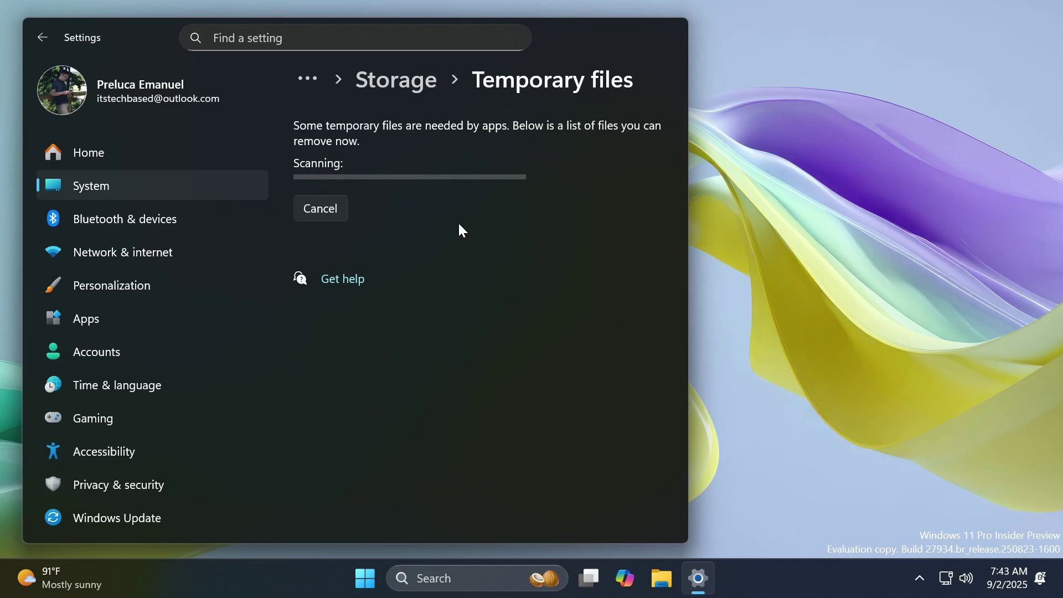
Check Local Disk C (24.6 GB free of 79.1 GB) under This PC, then close Explorer.
{"action": "key", "text": "alt+F4"}
{"action": "key", "text": "super+e"}
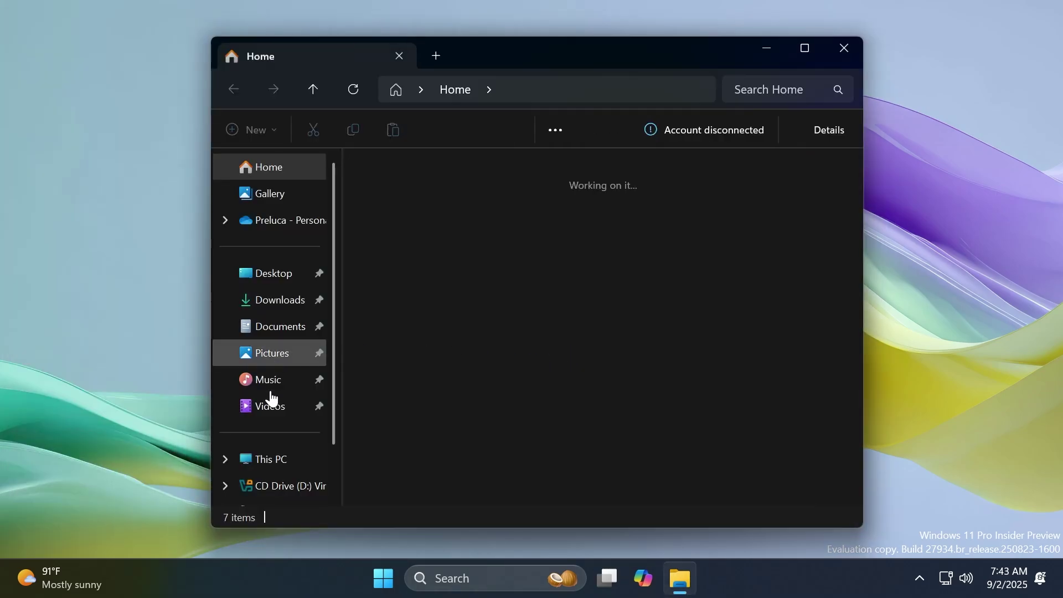
{"action": "left_click", "coordinate": [269, 459]}
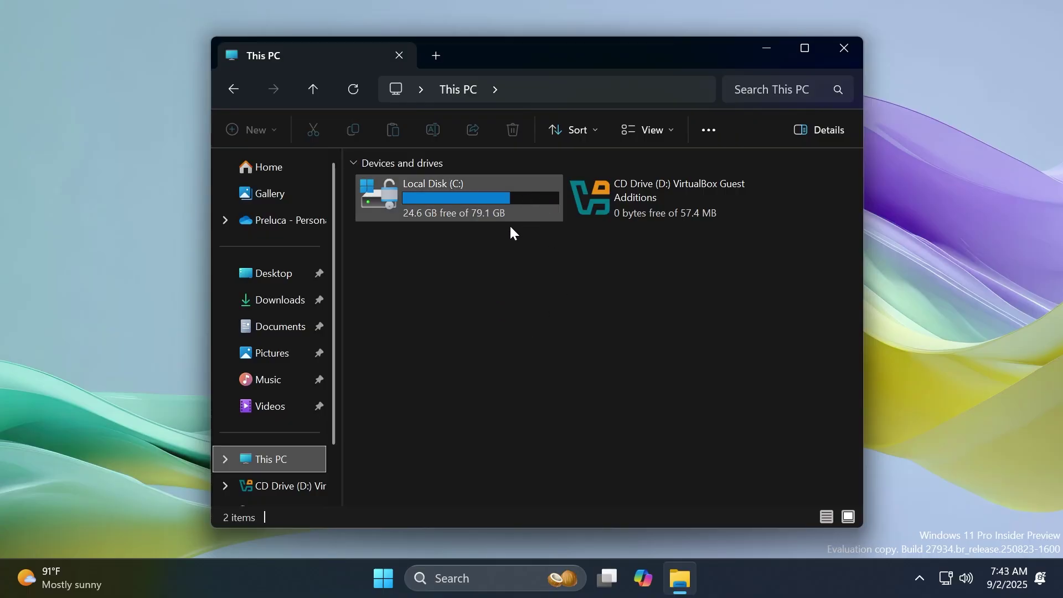
{"action": "key", "text": "alt+F4"}
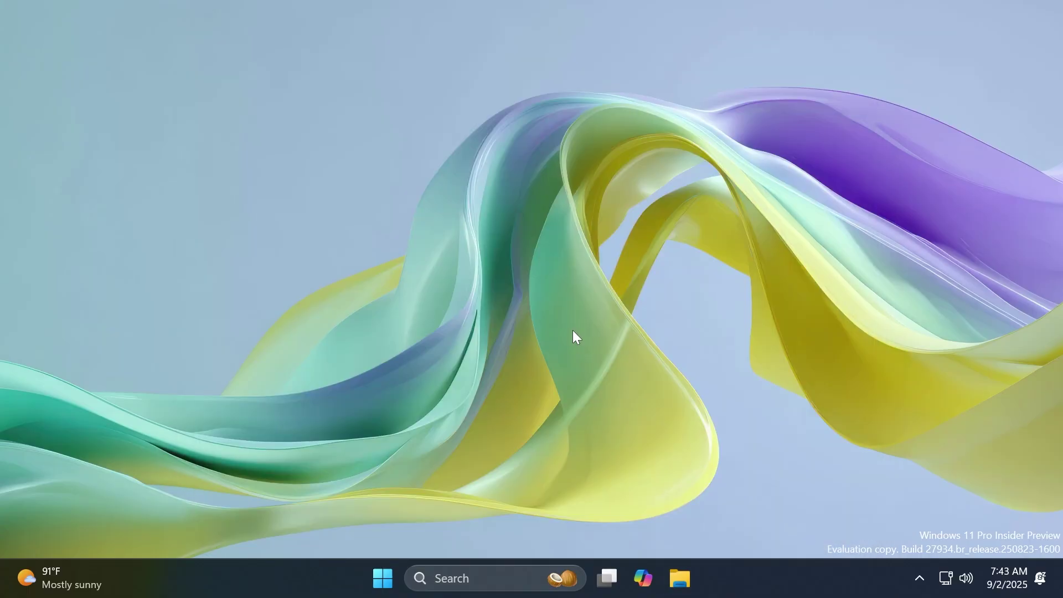
Reopen Settings on System > Recovery, with Reset this PC, Go back and Advanced startup.
{"action": "key", "text": "super+i"}
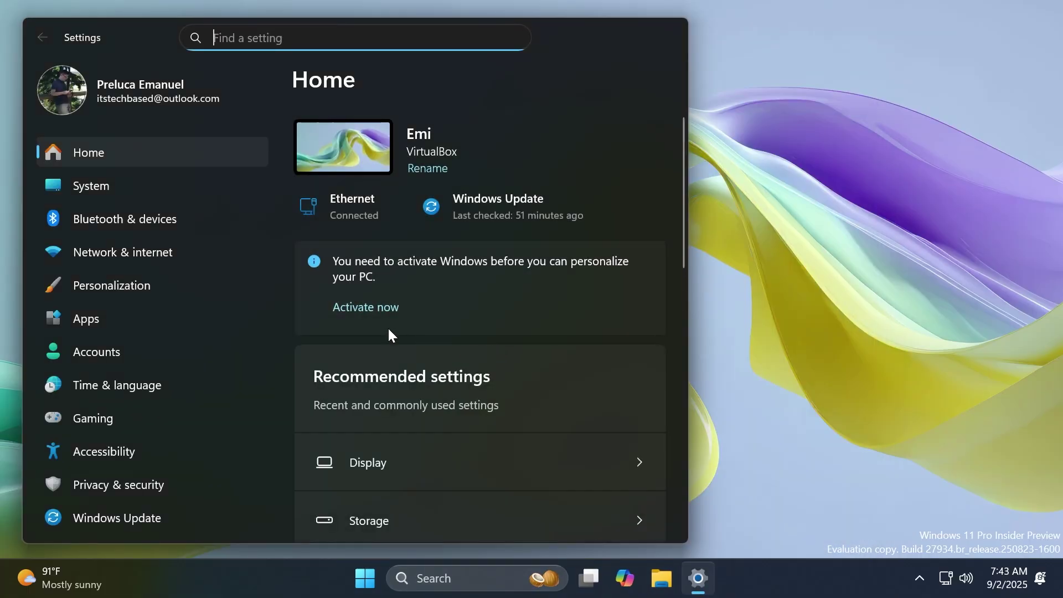
{"action": "left_click", "coordinate": [134, 186]}
{"action": "scroll", "coordinate": [428, 370], "scroll_direction": "down", "scroll_amount": 2}
{"action": "scroll", "coordinate": [428, 370], "scroll_direction": "down", "scroll_amount": 5}
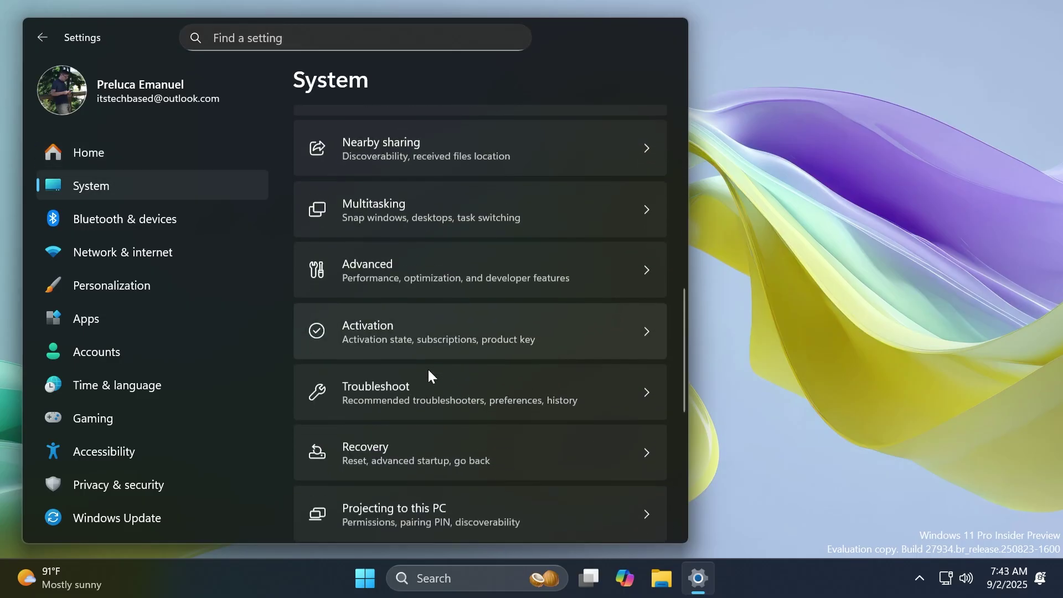
{"action": "left_click", "coordinate": [413, 314]}
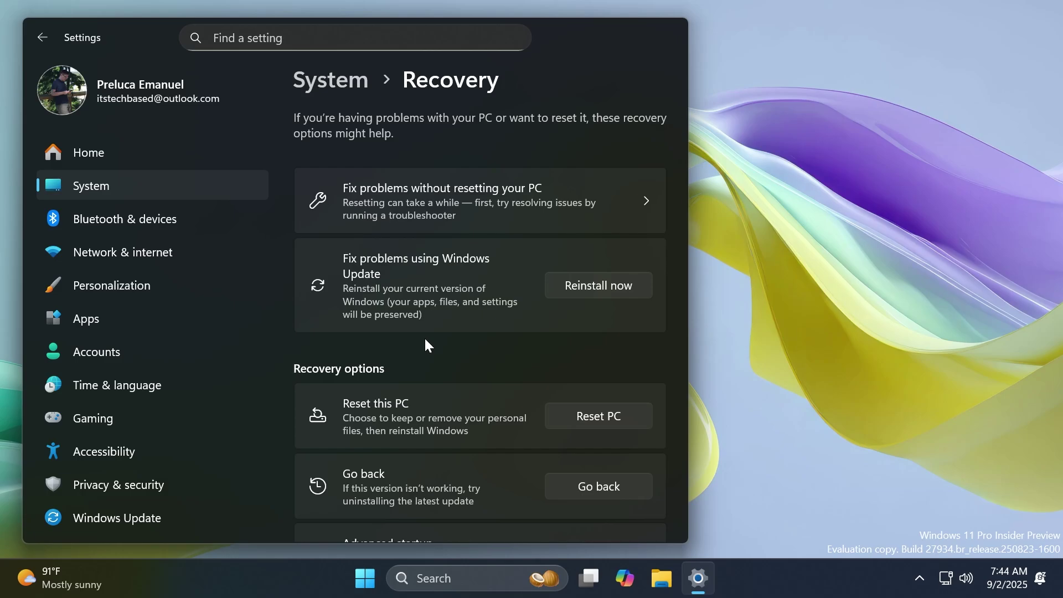
{"action": "scroll", "coordinate": [425, 337], "scroll_direction": "down", "scroll_amount": 3}
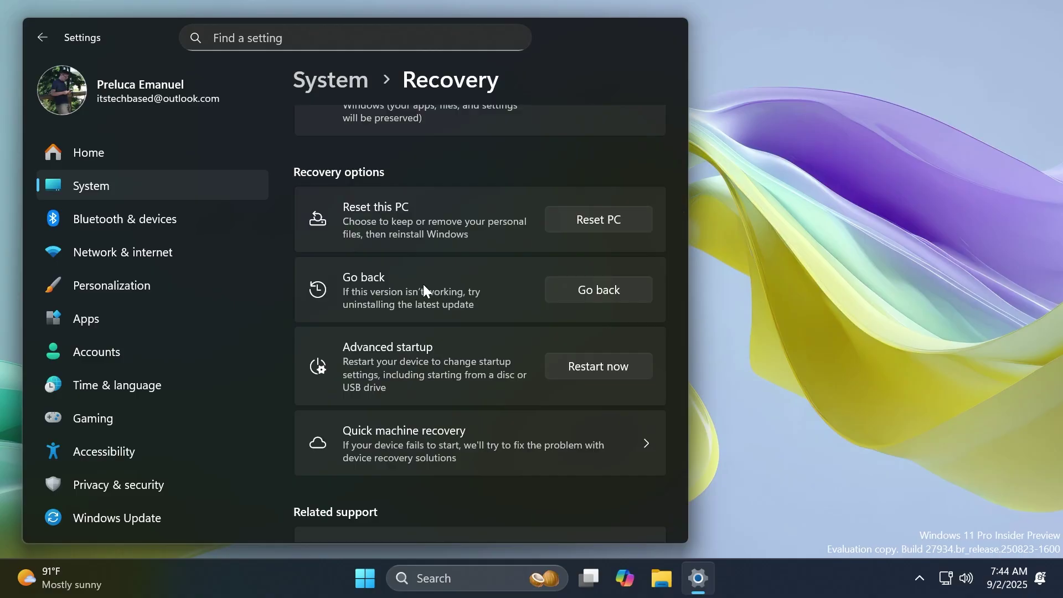
{"action": "scroll", "coordinate": [424, 288], "scroll_direction": "up", "scroll_amount": 3}
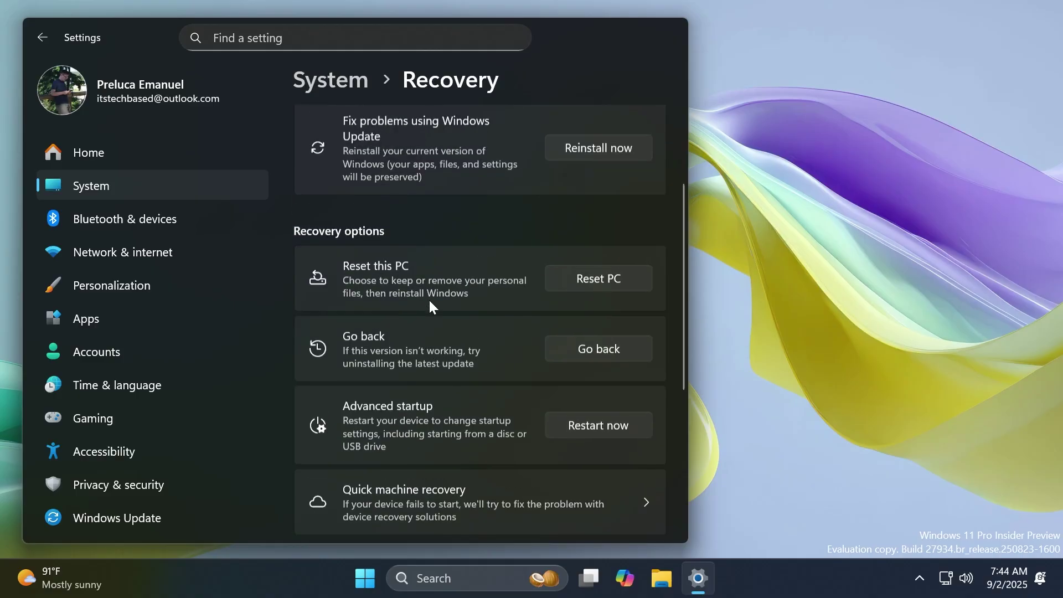
{"action": "scroll", "coordinate": [429, 300], "scroll_direction": "down", "scroll_amount": 2}
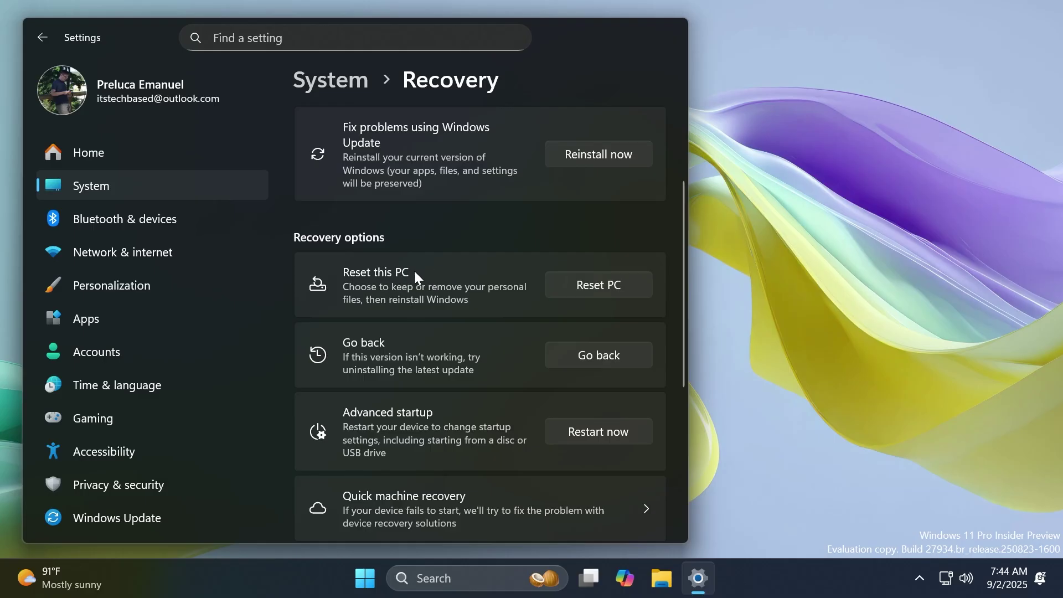
Close Settings with Alt+F4, leaving the desktop with the Insider Preview watermark.
{"action": "key", "text": "alt+F4"}
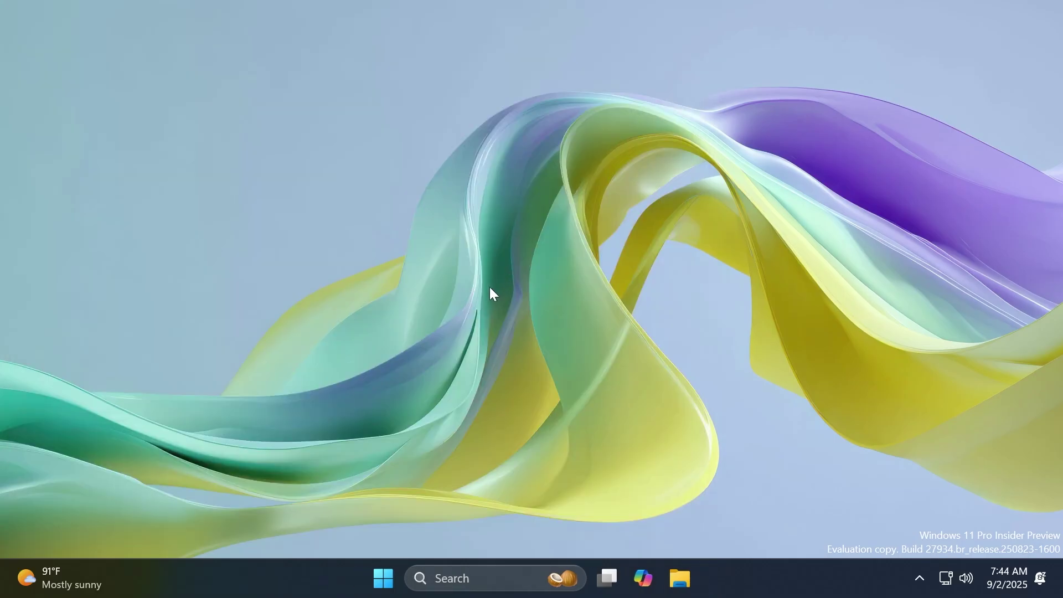